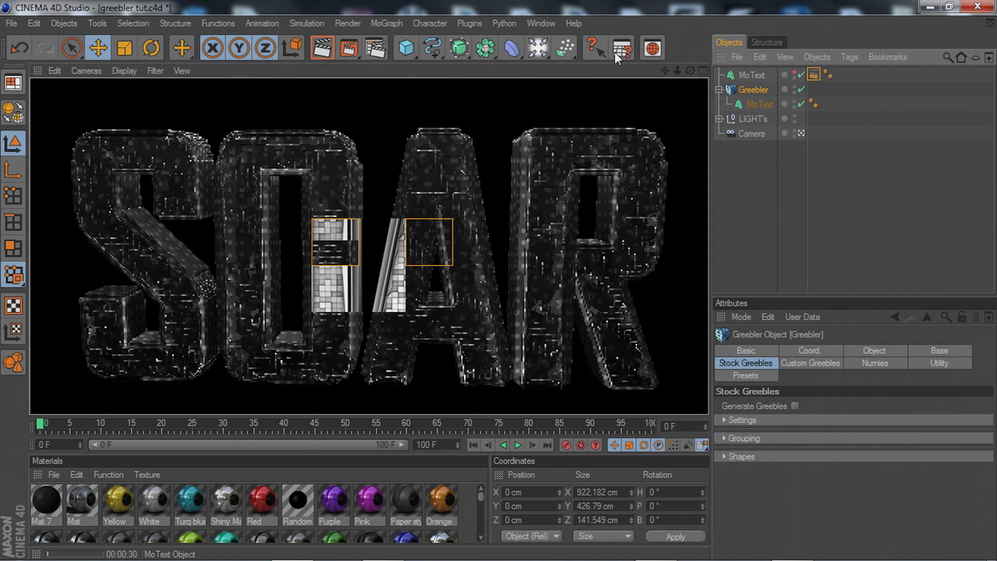
click(468, 23)
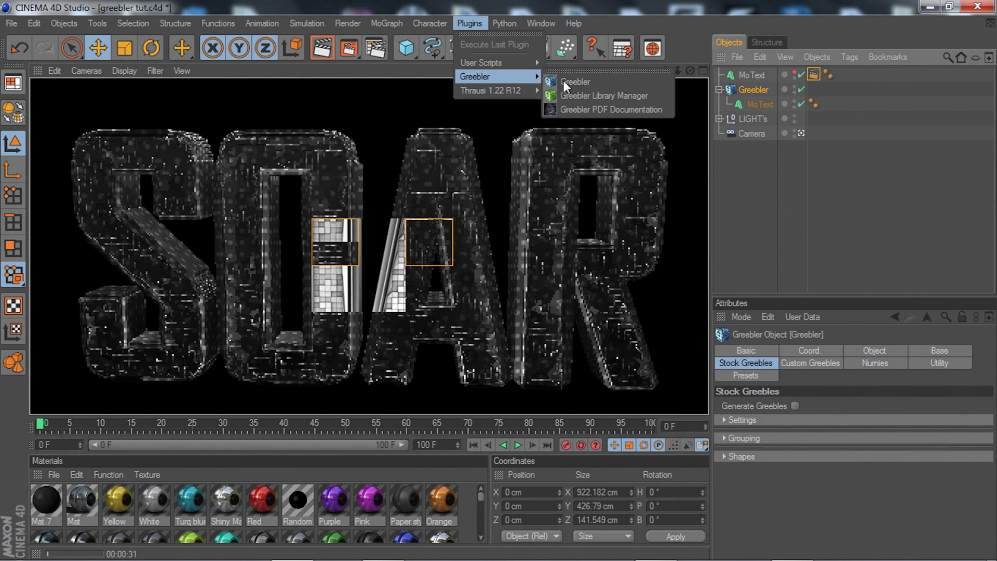
click(456, 4)
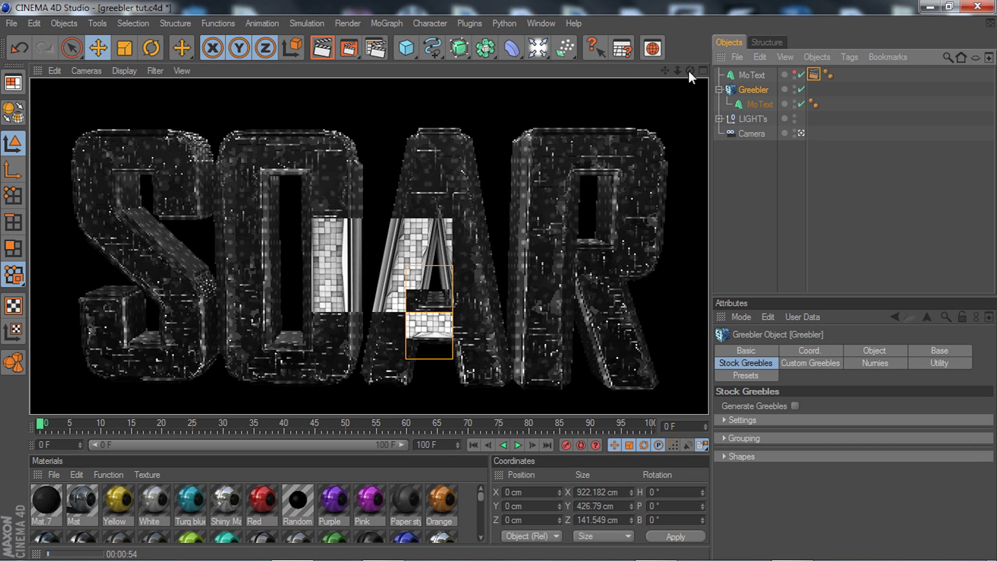
Delete the existing Greebler object with its nested text and make the remaining MoText visible in the viewport.
click(749, 89)
key(Delete)
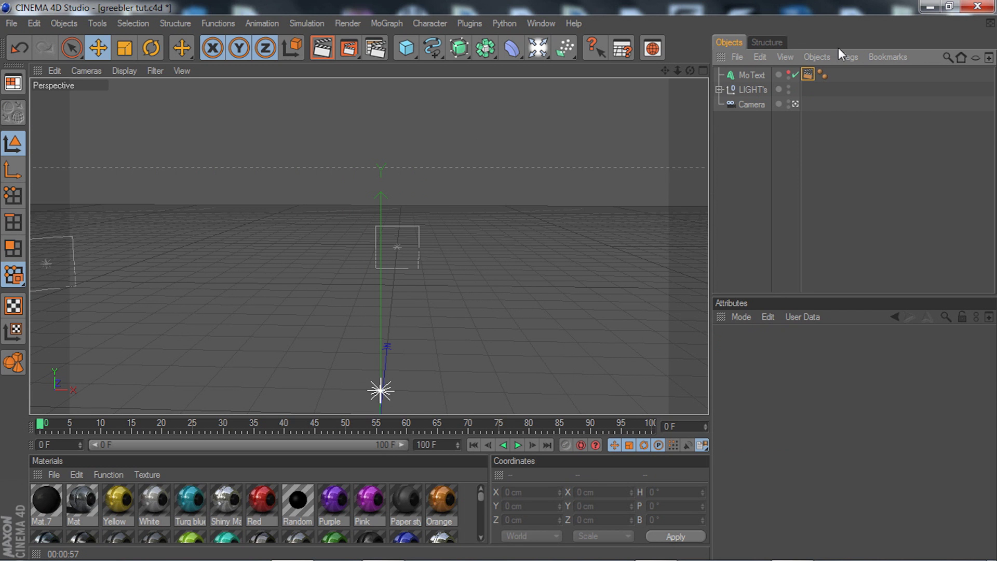
click(787, 73)
drag(690, 71, 729, 74)
click(729, 74)
click(459, 50)
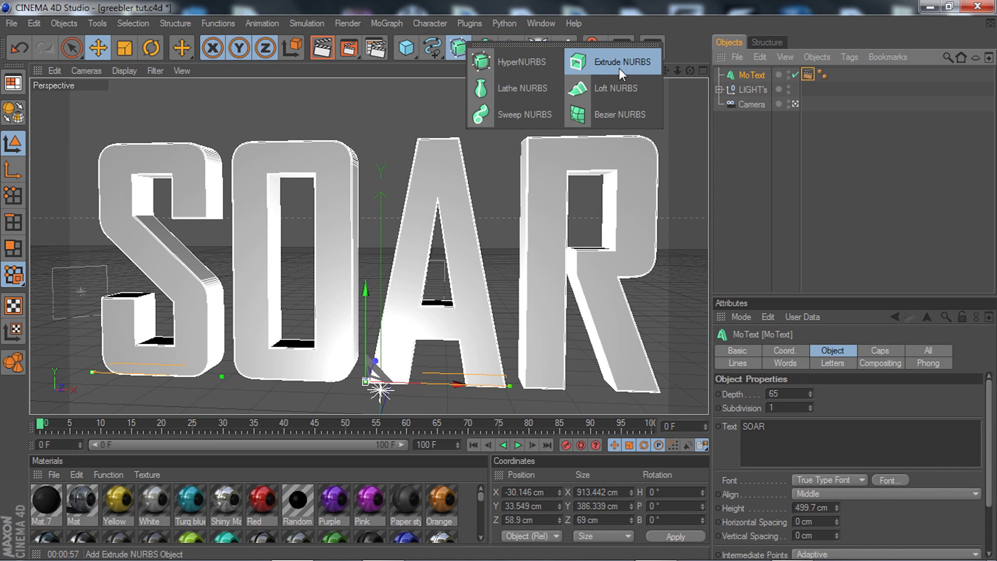
mouse_move(690, 71)
mouse_down()
mouse_move(709, 72)
mouse_move(699, 98)
mouse_move(656, 101)
mouse_move(659, 73)
mouse_move(641, 80)
mouse_move(701, 60)
mouse_move(683, 55)
mouse_move(686, 85)
mouse_move(669, 45)
mouse_move(681, 91)
mouse_move(689, 74)
mouse_up()
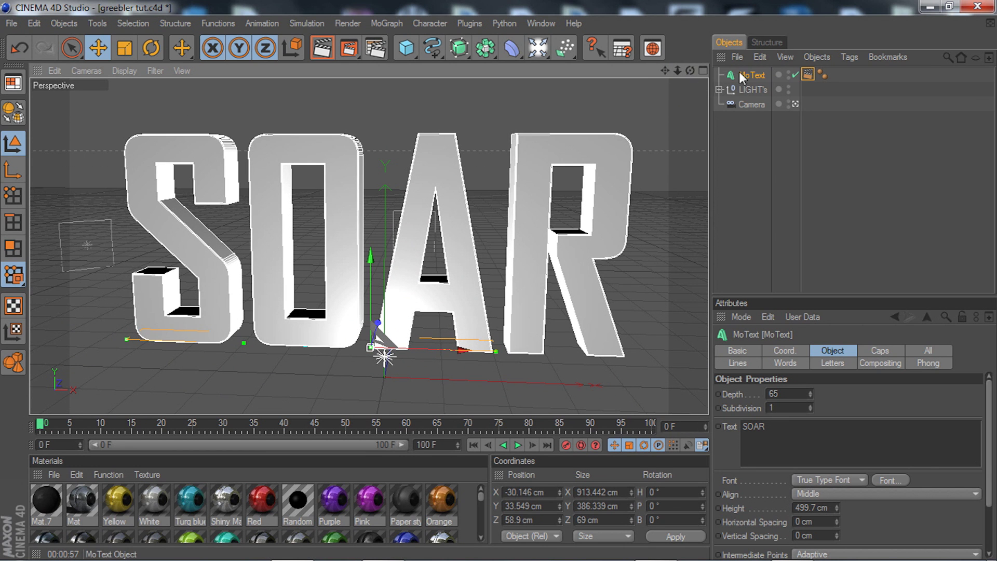
Examine the MoText's start and end cap settings, including the cap type, steps and radius.
click(876, 351)
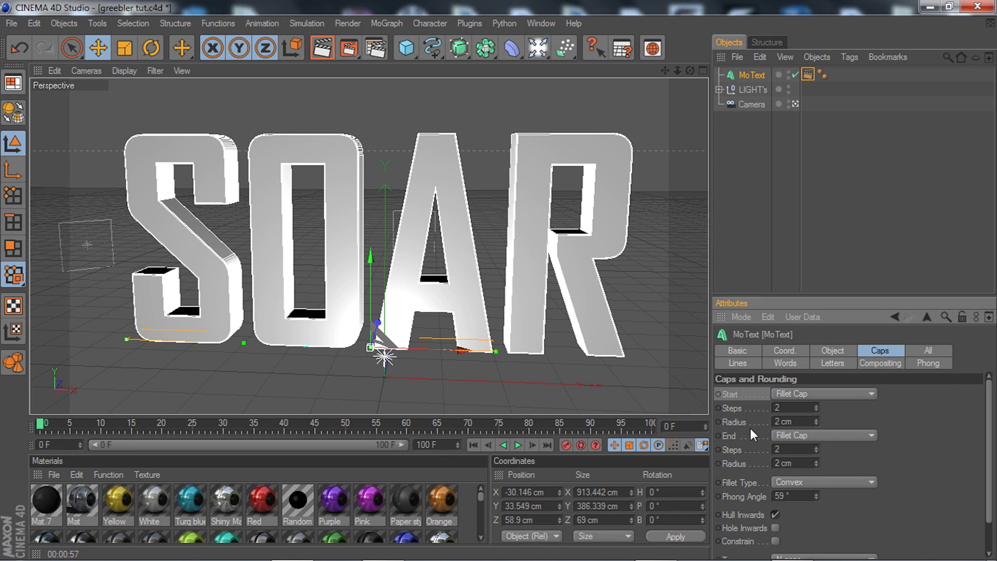
click(791, 395)
click(821, 437)
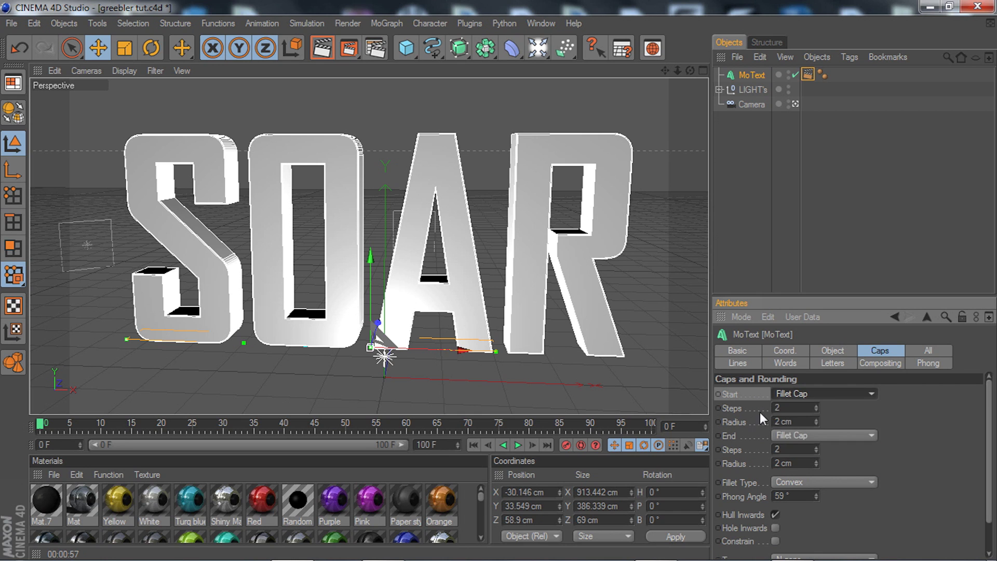
key(Tab)
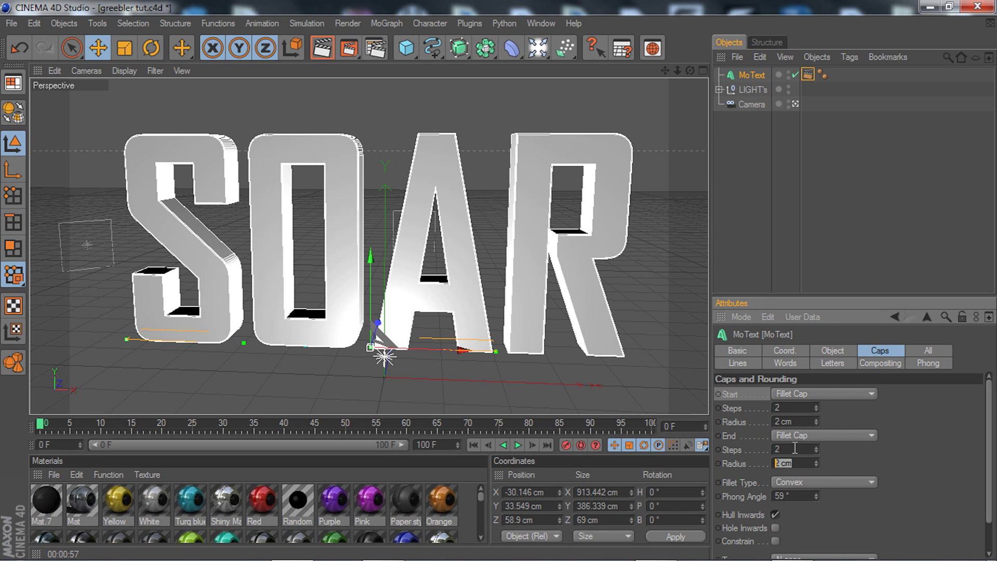
key(Return)
scroll(990, 408, down, 2)
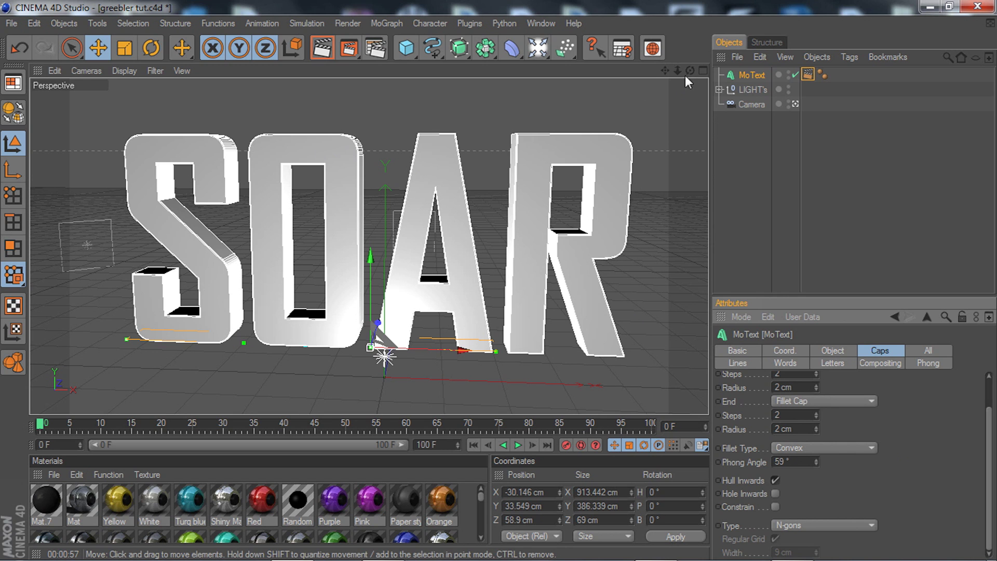
drag(689, 71, 694, 74)
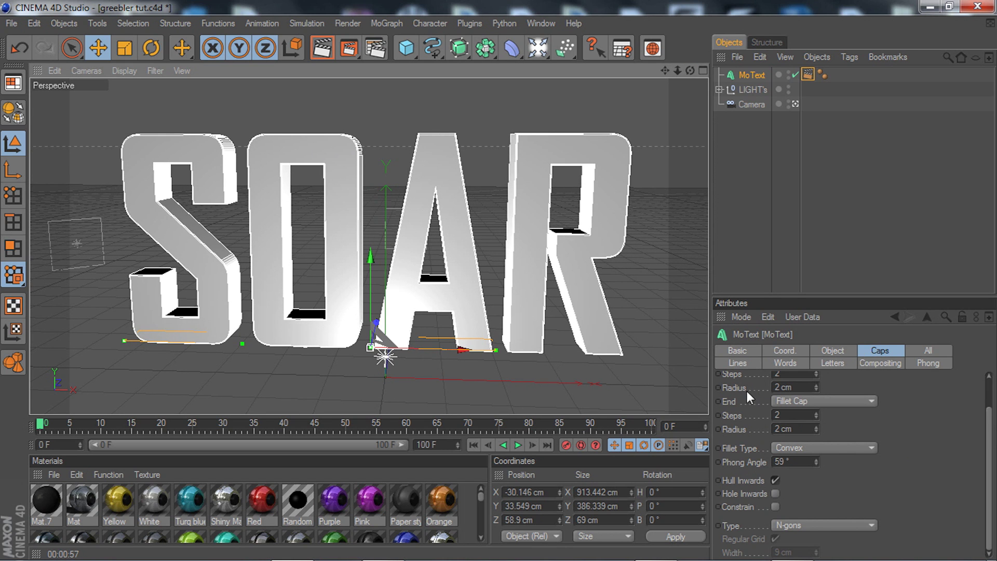
Set the MoText's cap surface type to Quadrangles and check the width of its regular grid.
click(724, 525)
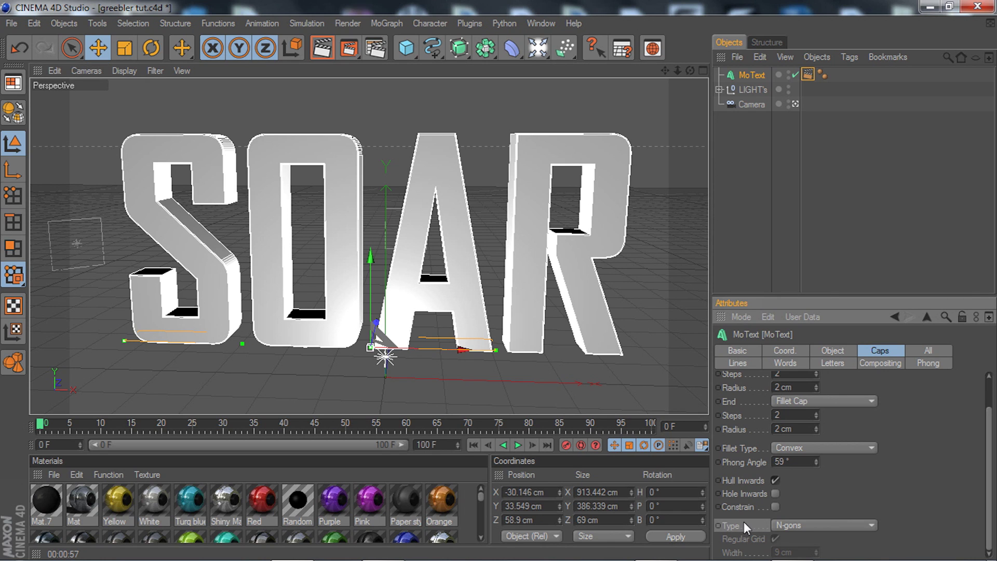
click(804, 525)
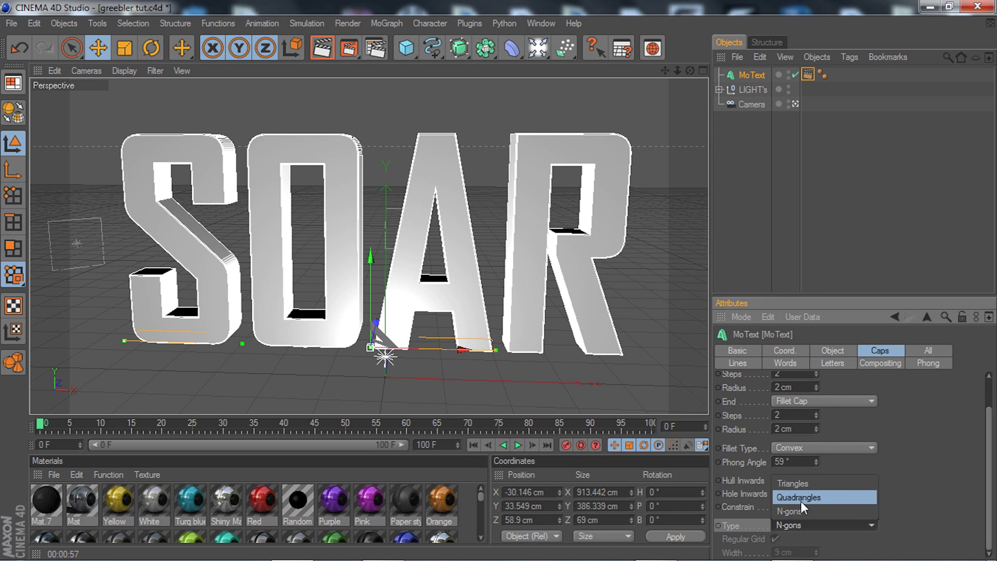
click(800, 499)
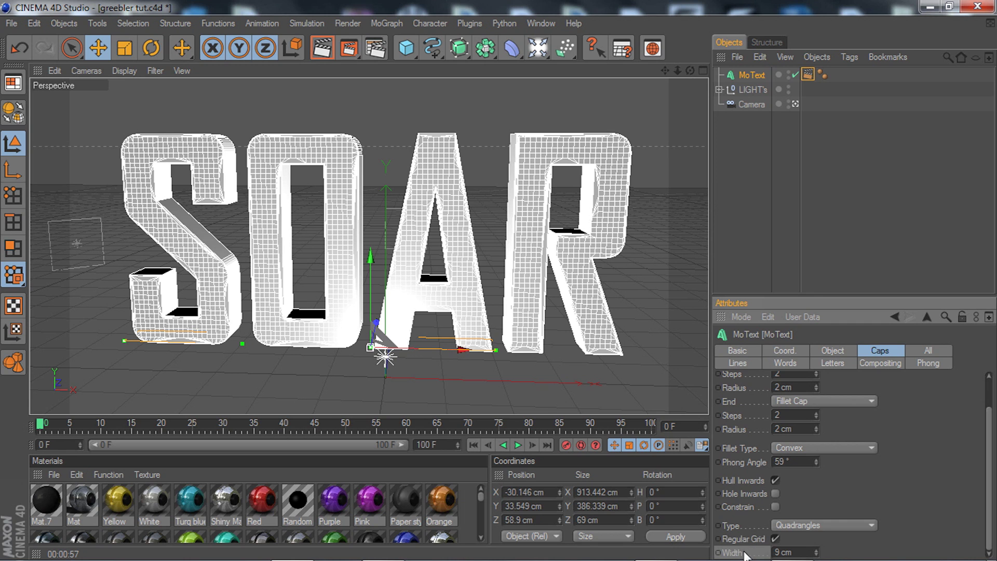
double_click(799, 551)
mouse_move(689, 70)
mouse_down()
mouse_move(659, 77)
mouse_move(667, 86)
mouse_move(719, 78)
mouse_move(644, 61)
mouse_move(682, 70)
mouse_up()
scroll(425, 156, down, 2)
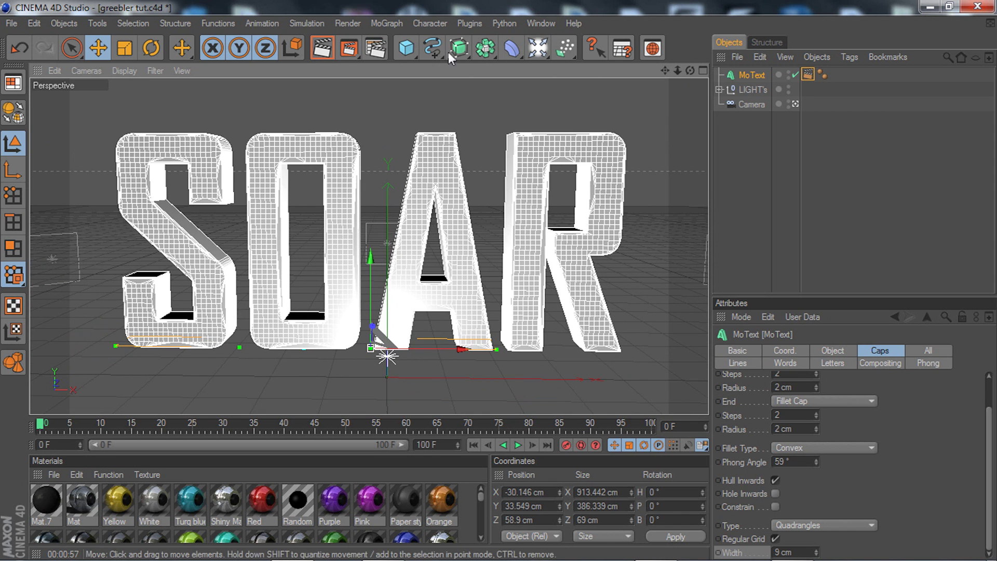
Add a new Greebler object from the Greebler plugin and make the MoText its child.
click(469, 21)
mouse_move(476, 75)
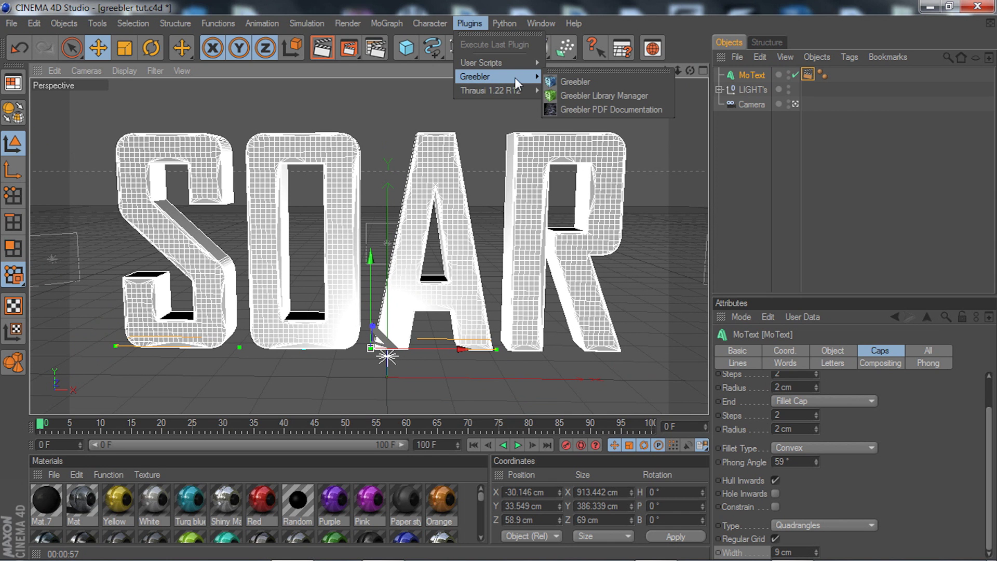
click(565, 80)
click(749, 90)
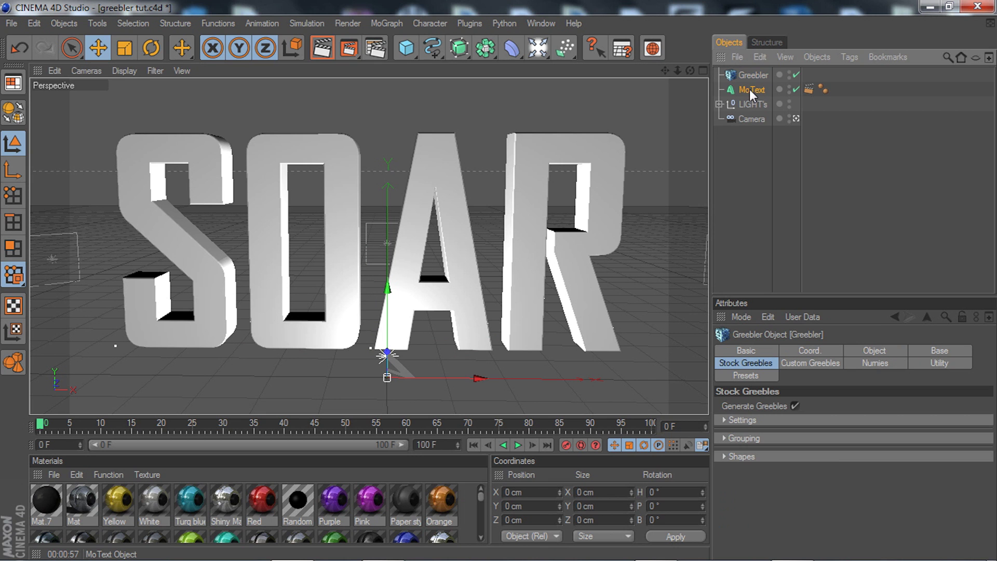
drag(750, 76, 749, 76)
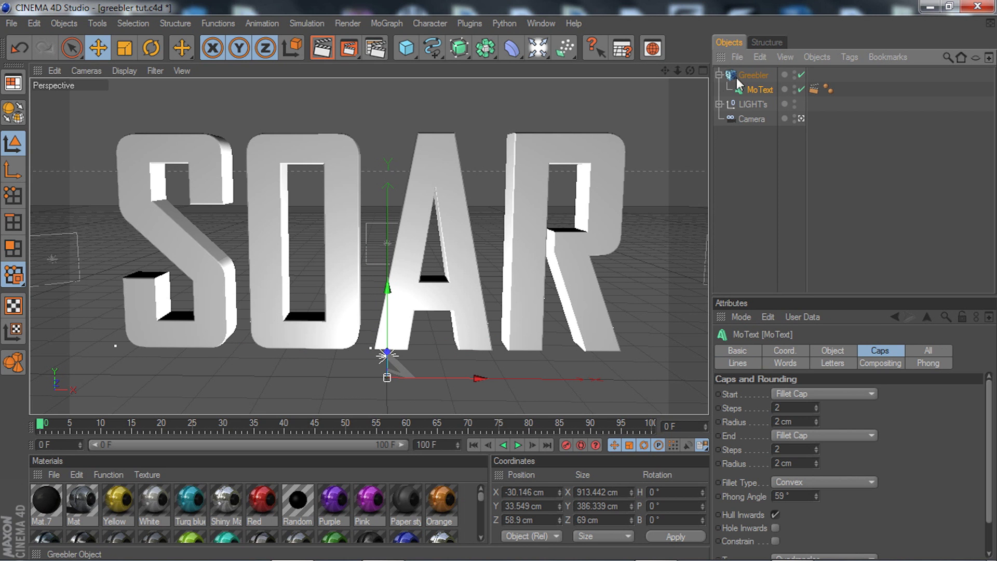
Inspect the greebled SOAR letters from the side, the front and up close.
scroll(187, 167, up, 3)
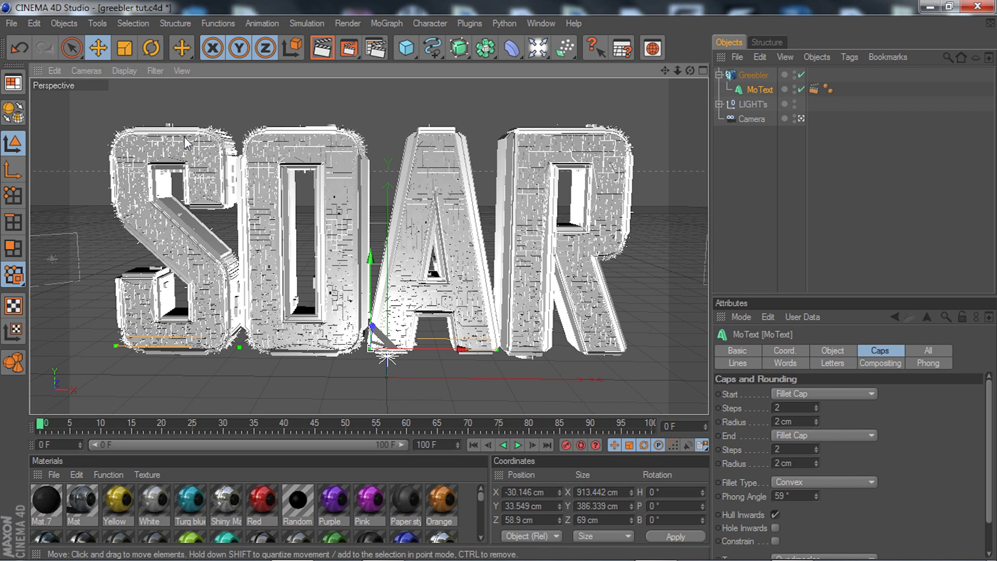
drag(689, 71, 625, 128)
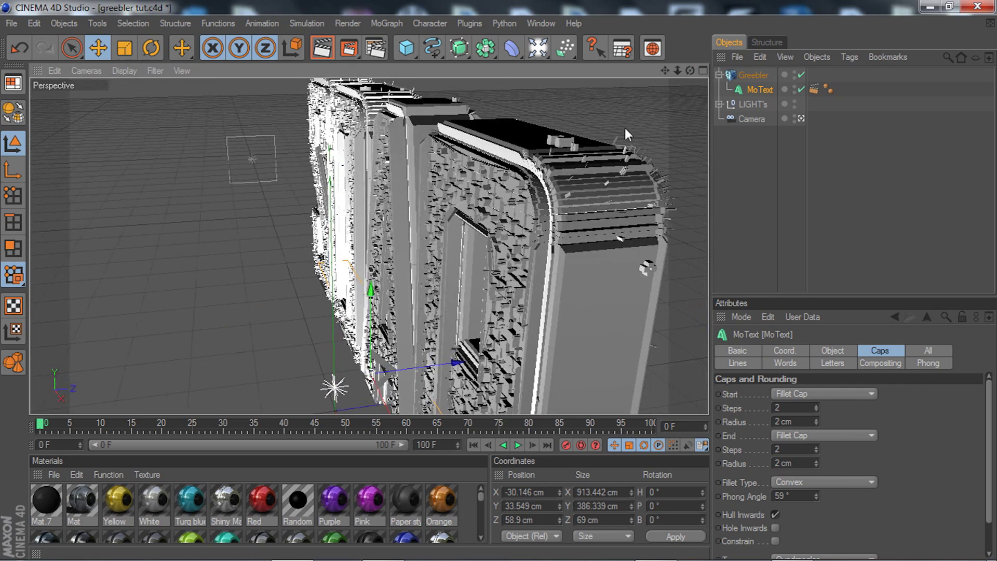
scroll(575, 128, up, 2)
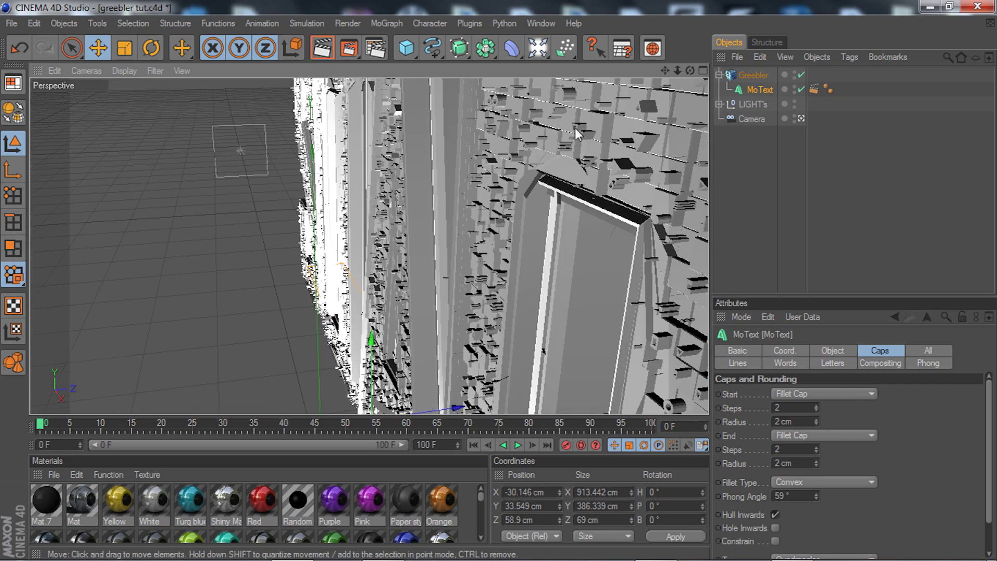
drag(690, 70, 520, 192)
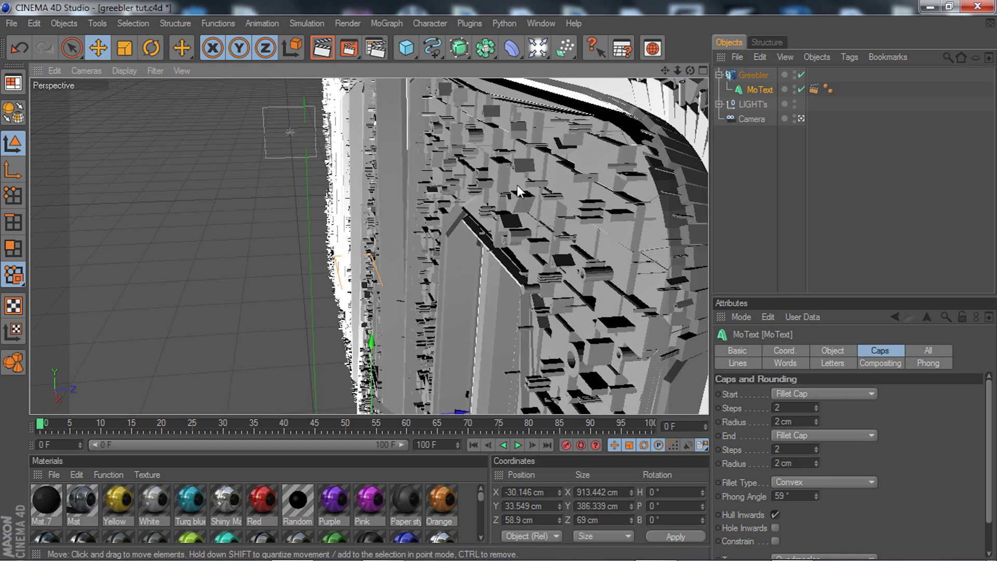
scroll(490, 222, down, 3)
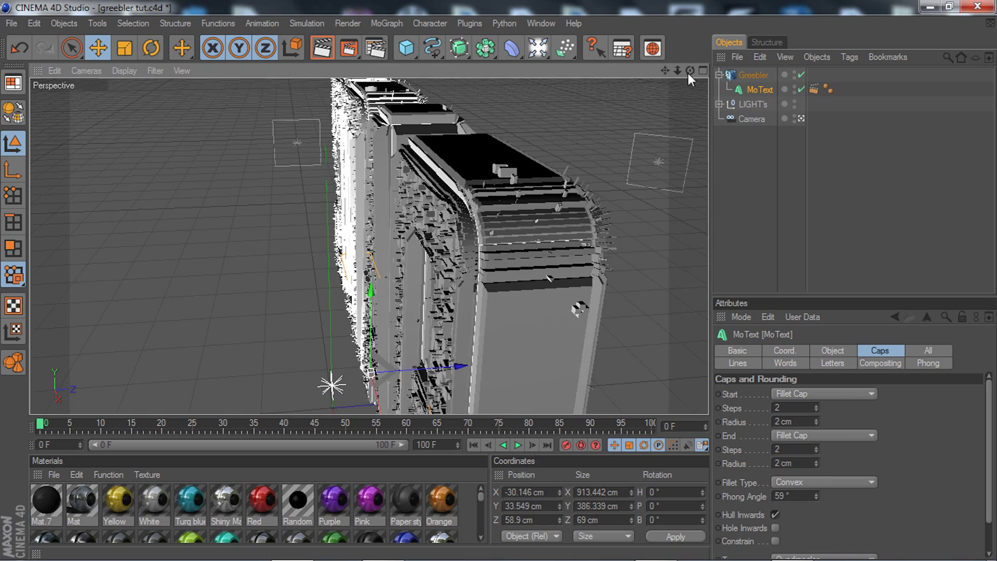
drag(690, 70, 680, 32)
scroll(424, 202, up, 3)
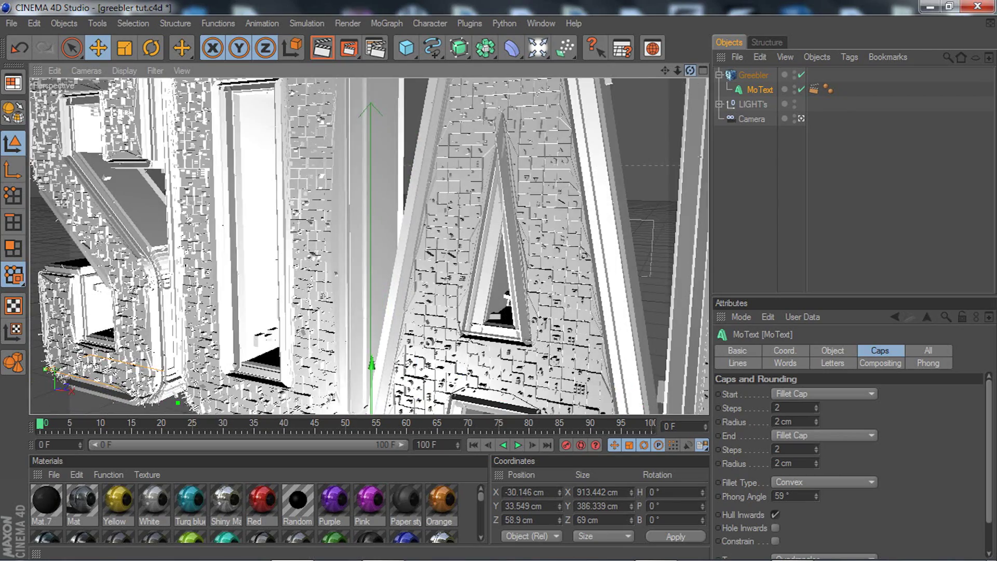
drag(689, 71, 623, 129)
alt+drag(280, 223, 349, 175)
scroll(349, 176, down, 2)
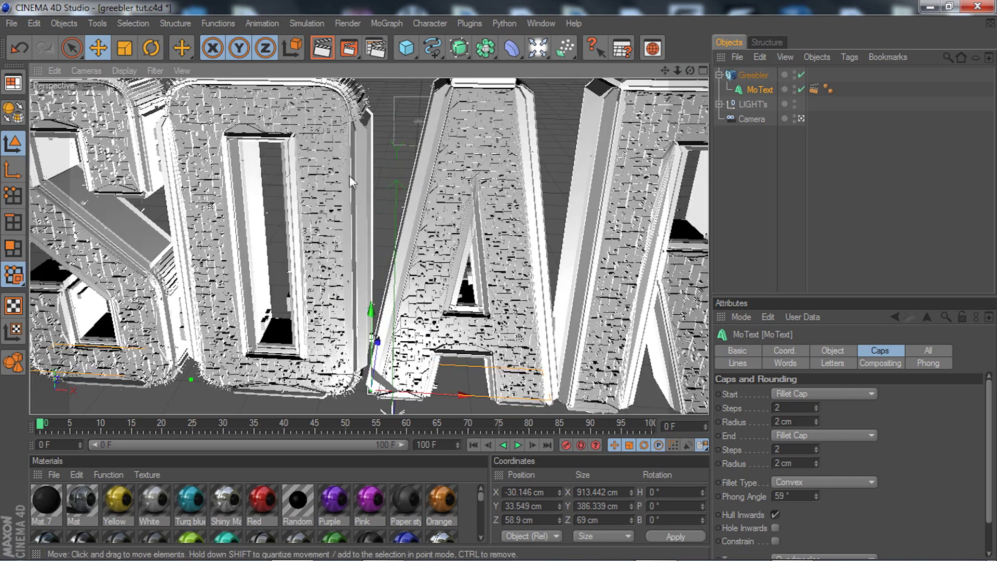
scroll(653, 152, down, 3)
drag(689, 70, 721, 82)
Turn off stock greeble generation for the Greebler object, leaving only its base geometry on the letters.
click(754, 74)
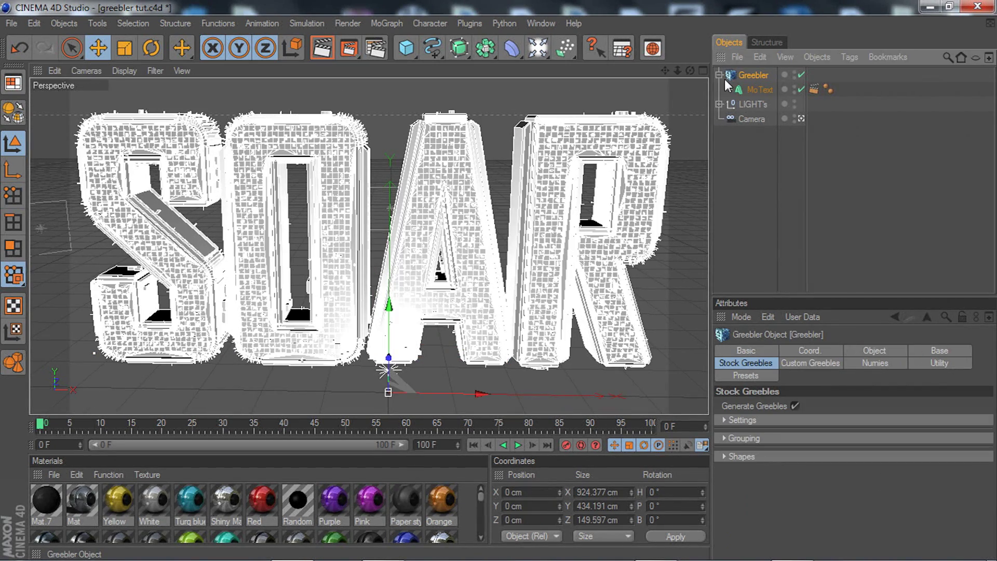
click(736, 359)
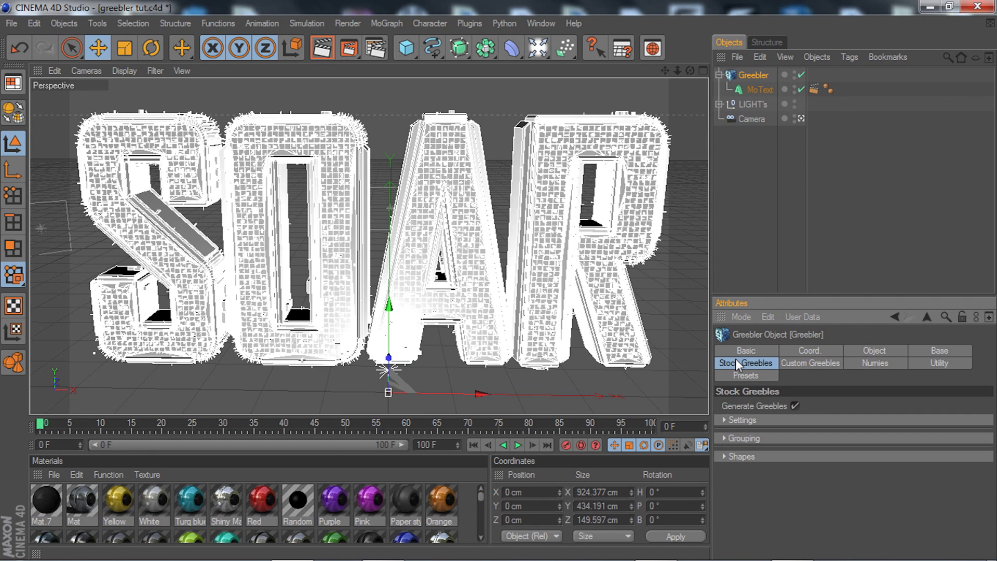
click(795, 406)
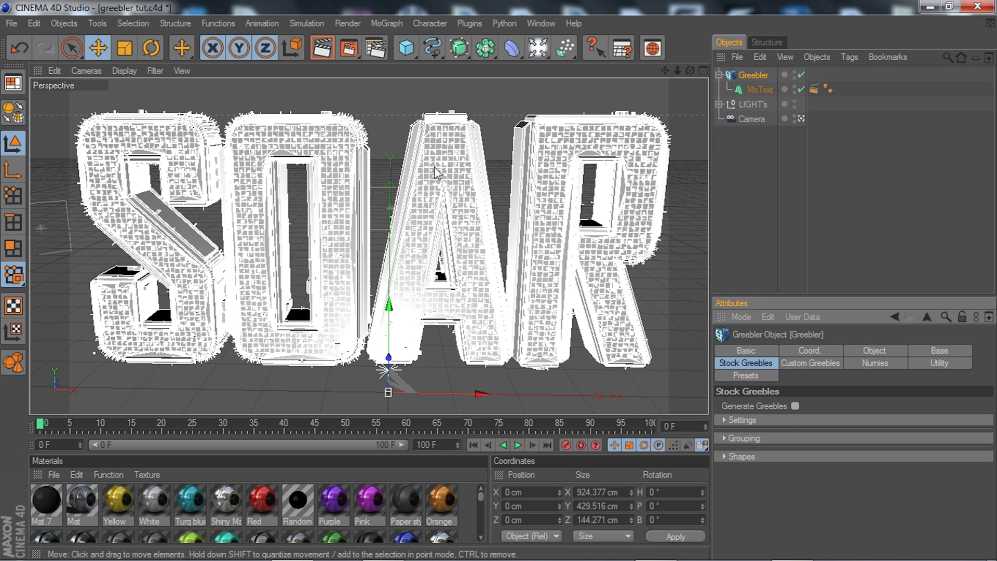
scroll(434, 167, up, 5)
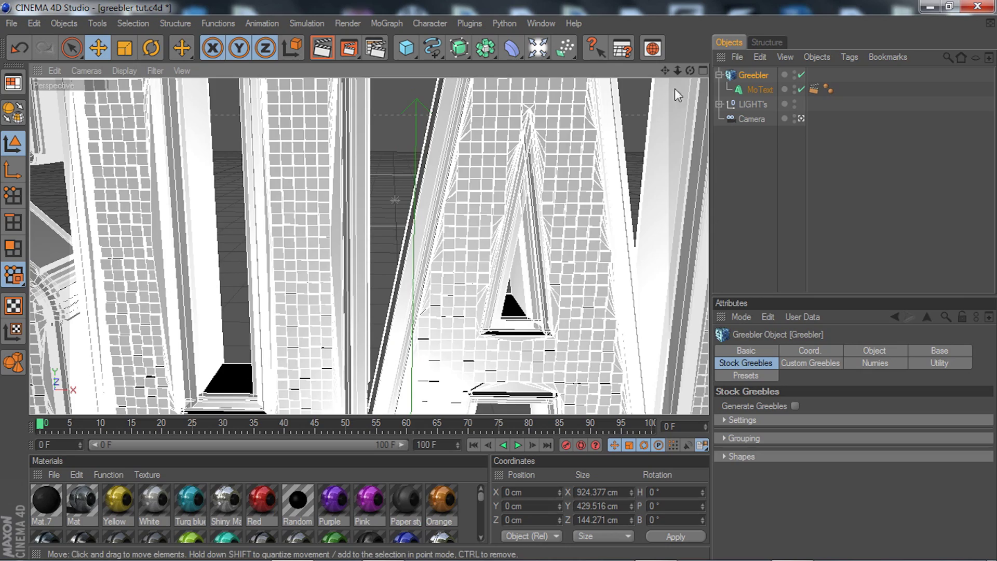
drag(665, 71, 708, 171)
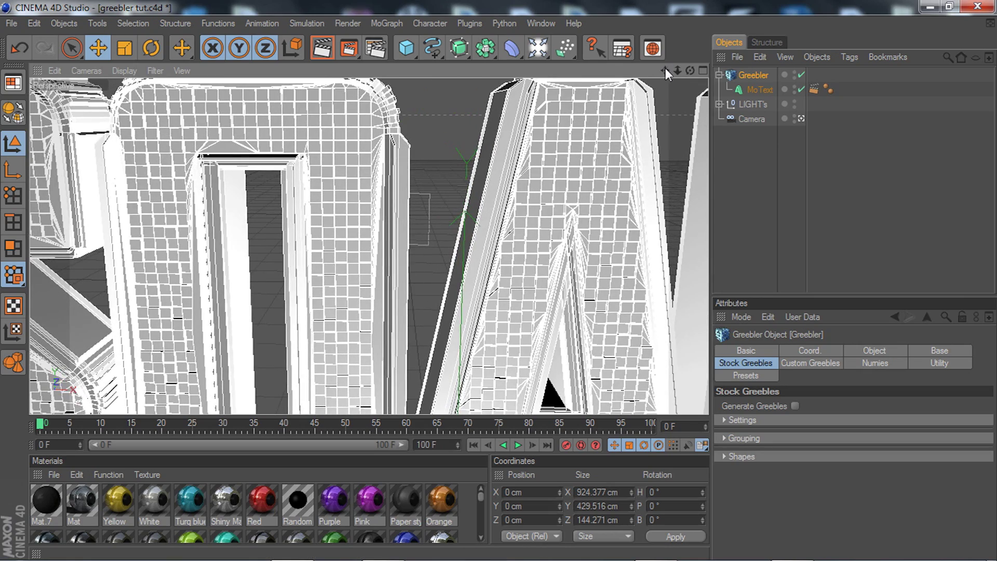
drag(666, 72, 672, 108)
drag(690, 70, 670, 117)
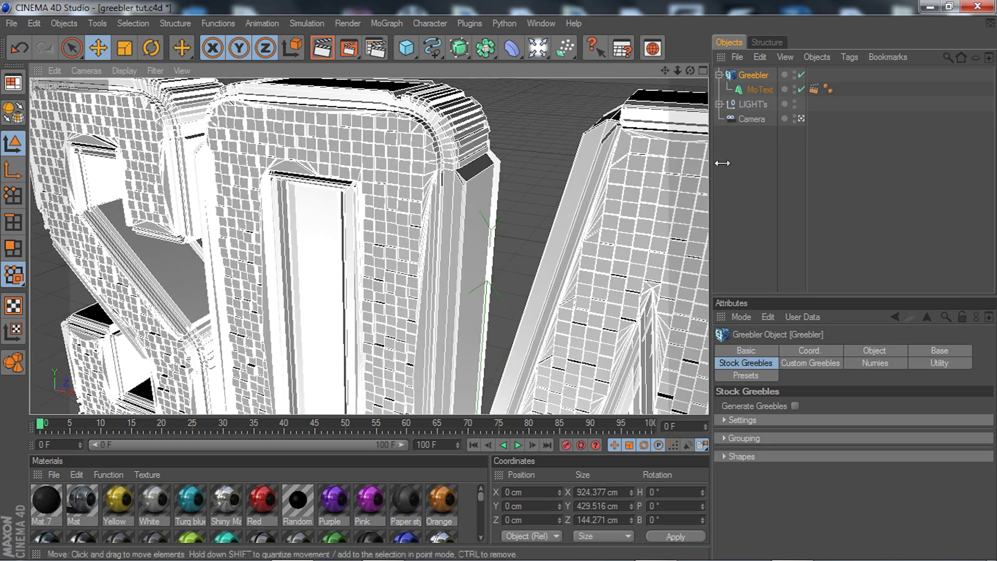
drag(665, 70, 634, 91)
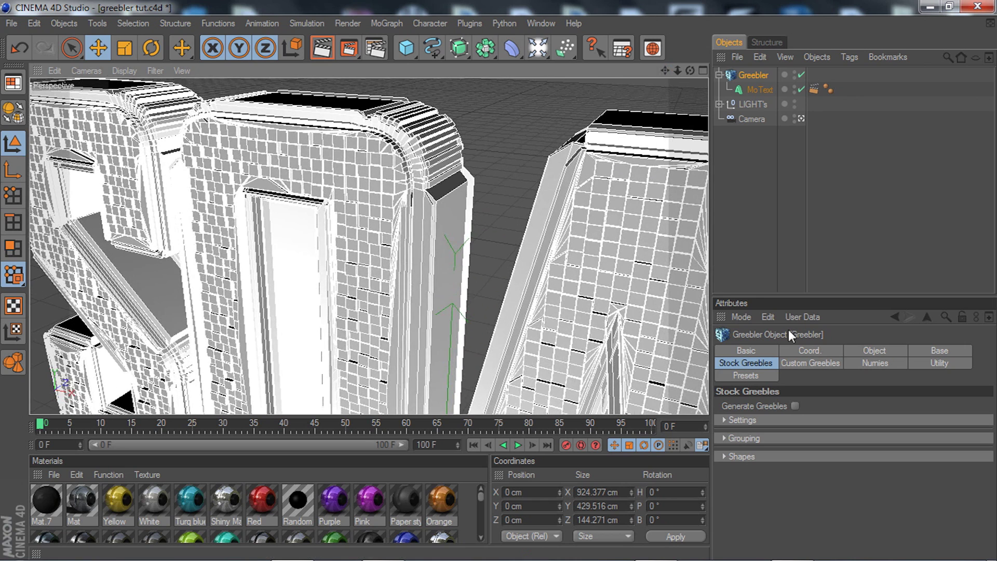
Re-enable the Greebler's stock greebles for comparison and turn them off again.
click(794, 405)
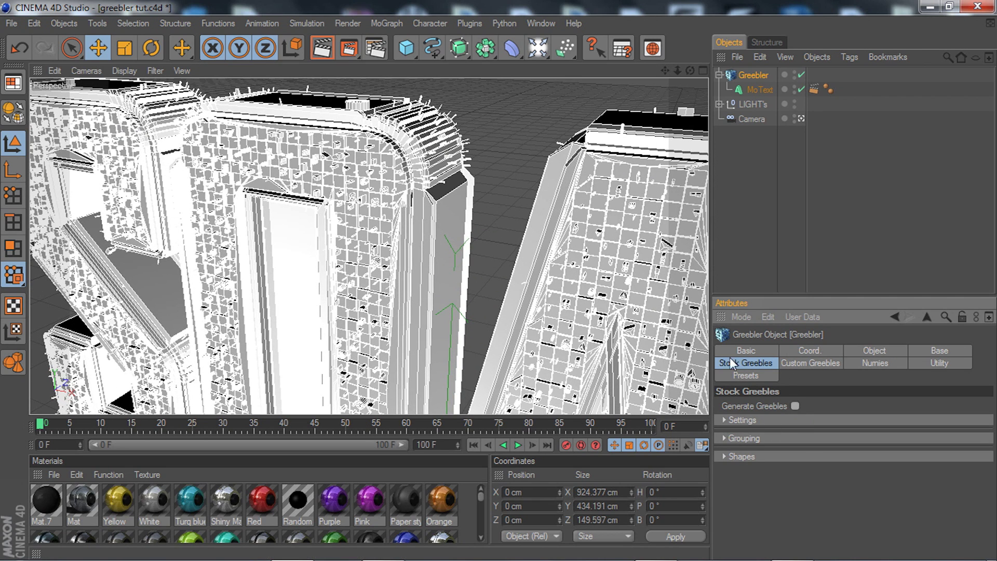
scroll(528, 172, down, 5)
drag(664, 70, 667, 10)
scroll(650, 81, down, 3)
scroll(644, 94, up, 3)
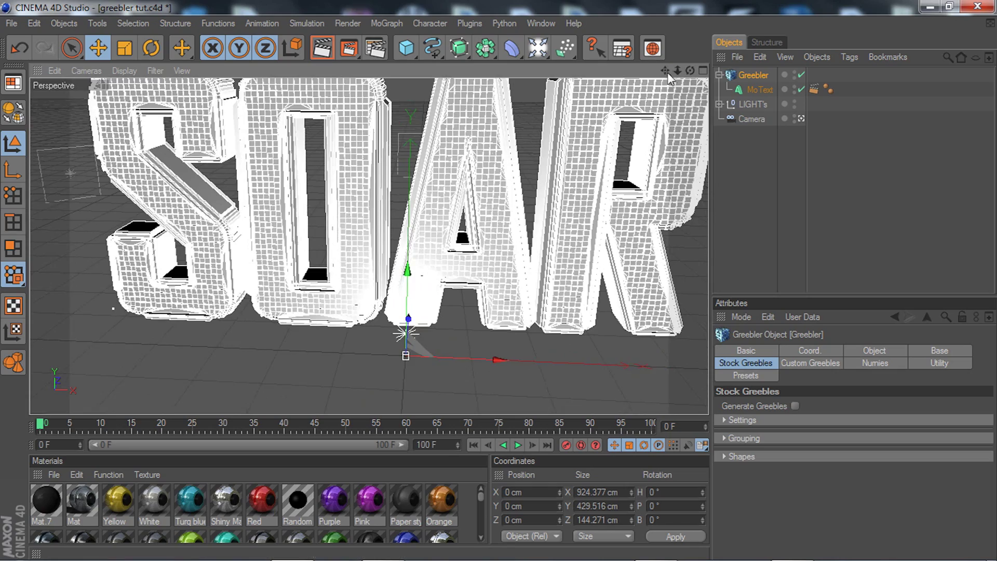
Set the maximum height of the Greebler's base to 13 cm.
drag(665, 70, 631, 73)
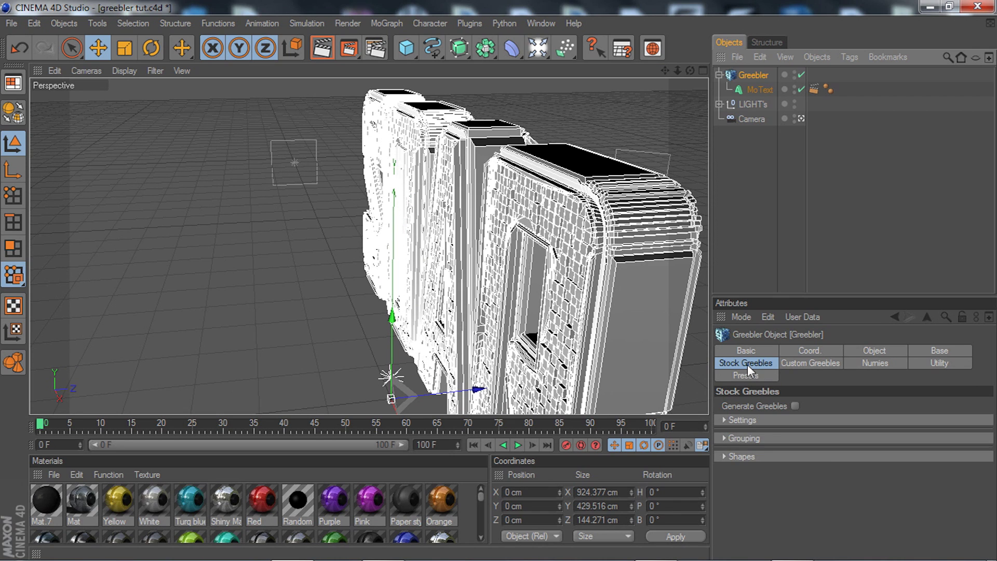
click(950, 351)
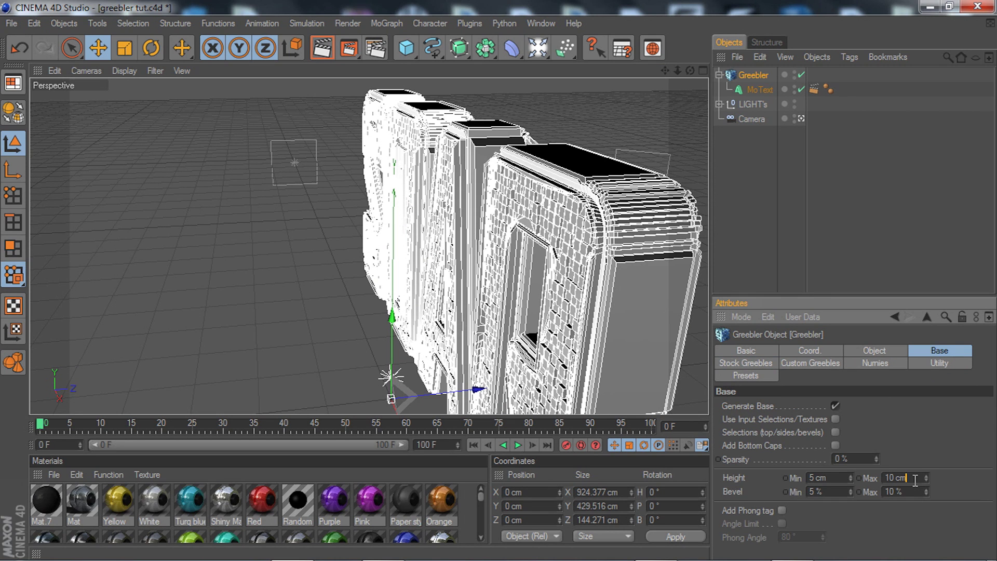
drag(926, 477, 927, 408)
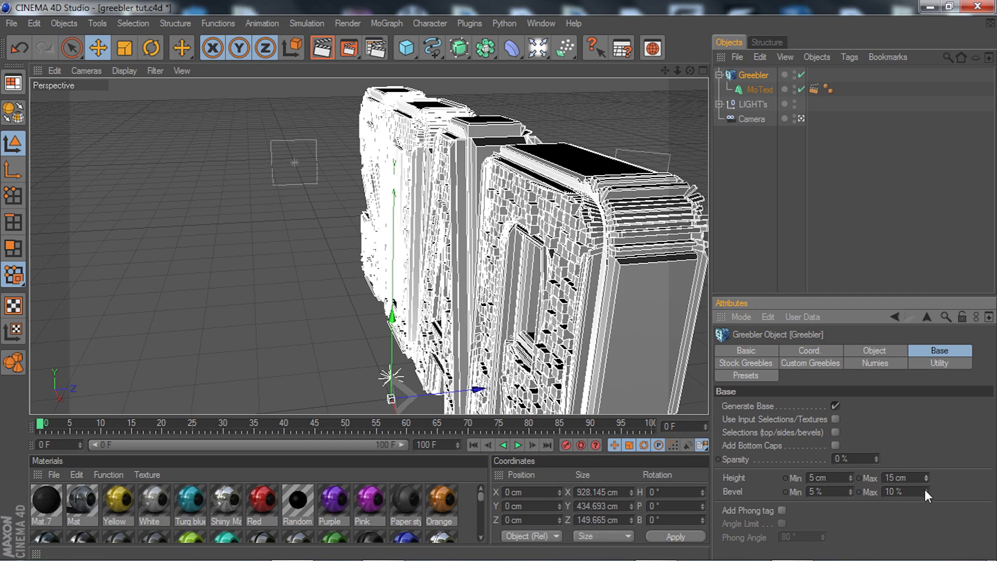
drag(926, 480, 926, 487)
drag(690, 71, 690, 70)
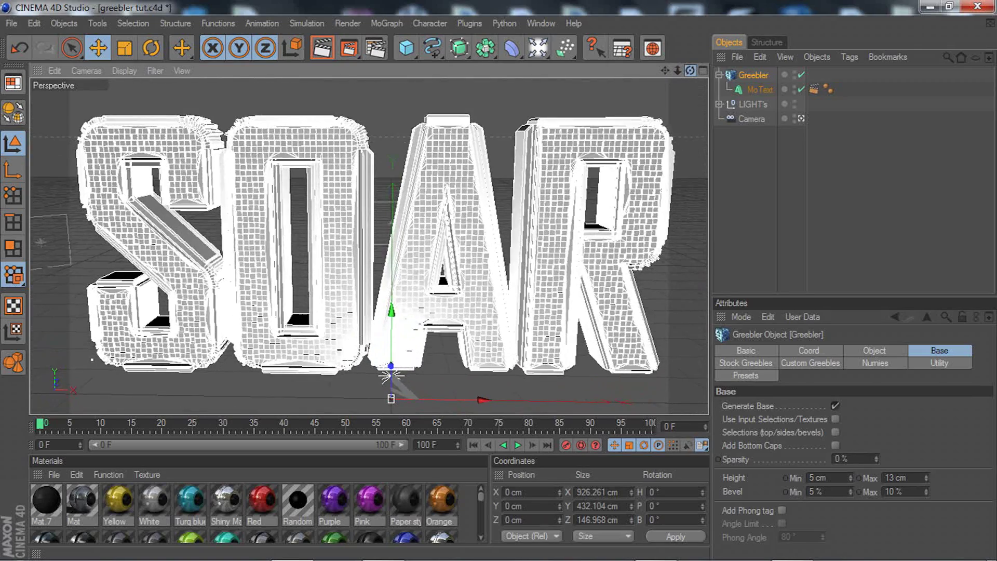
mouse_move(689, 71)
mouse_down()
mouse_move(679, 71)
mouse_move(689, 70)
mouse_up()
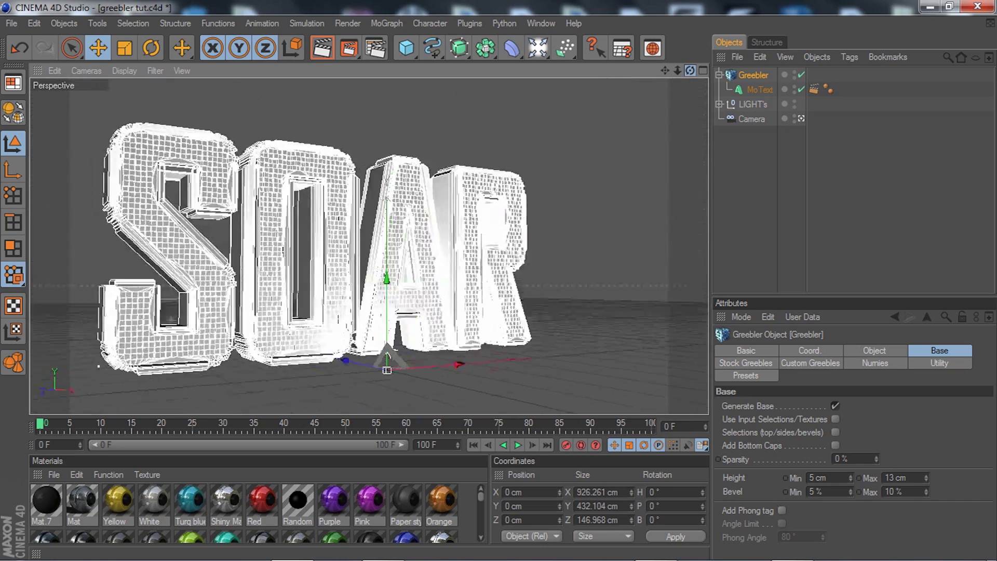
mouse_move(690, 70)
mouse_down()
mouse_move(678, 71)
mouse_move(689, 72)
mouse_up()
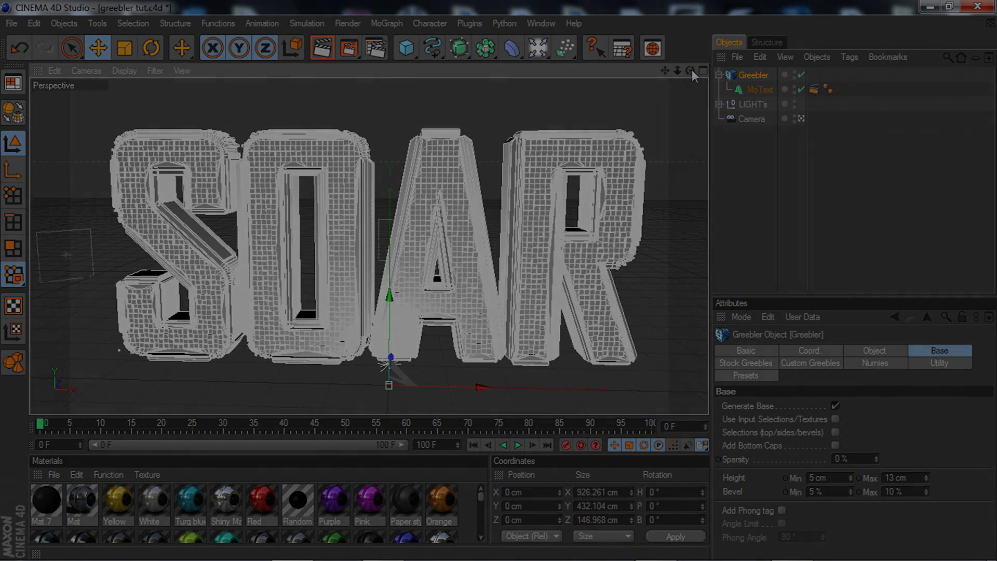